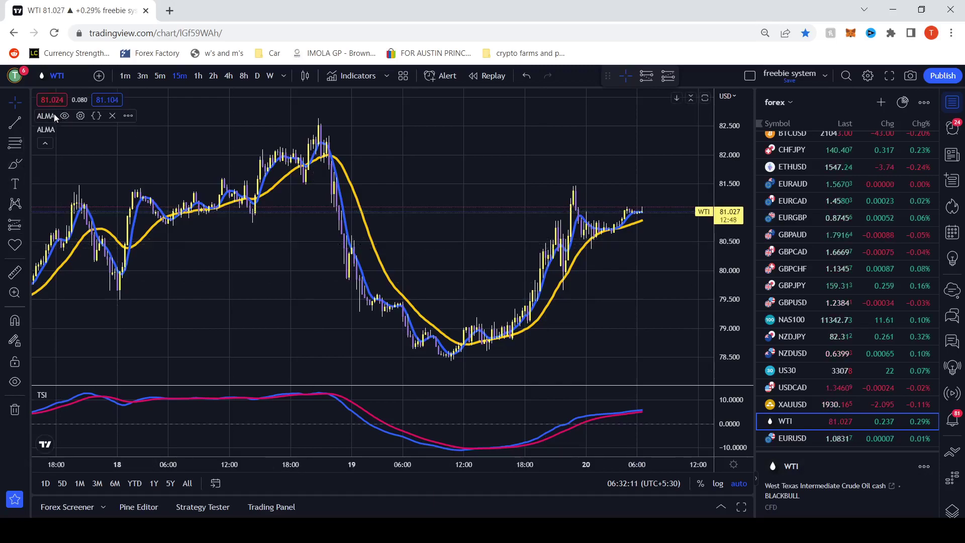
Step: Review the input settings of the upper ALMA indicator and of the TSI indicator, keeping both as they are
click(80, 116)
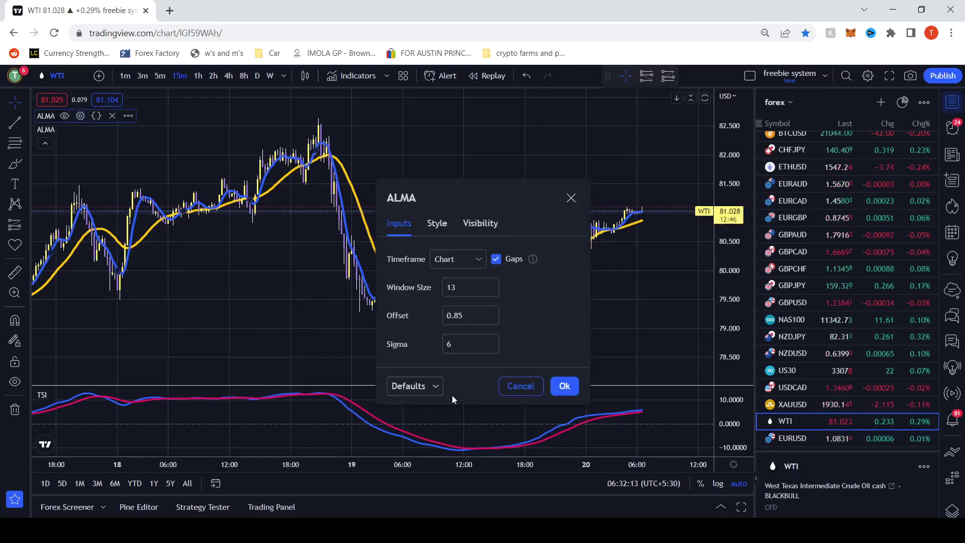
click(246, 299)
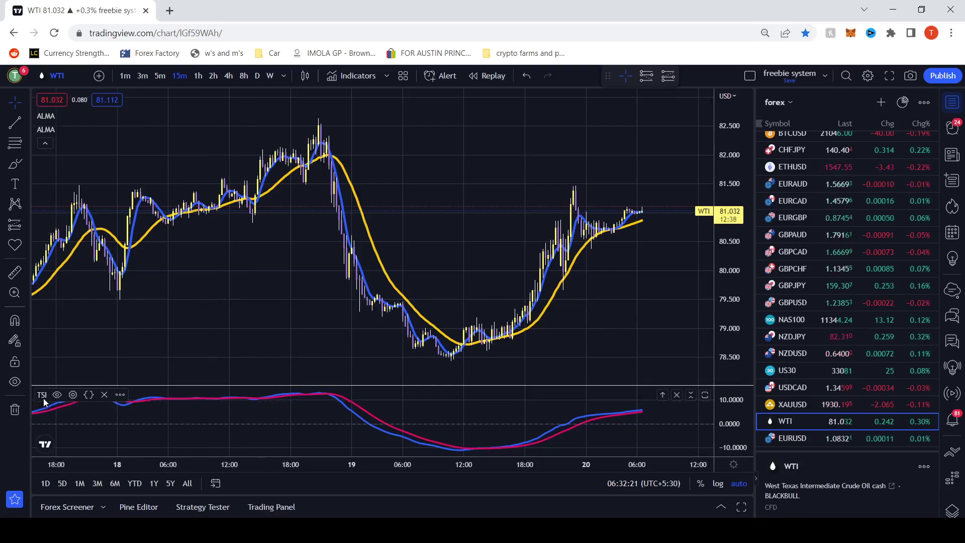
click(72, 395)
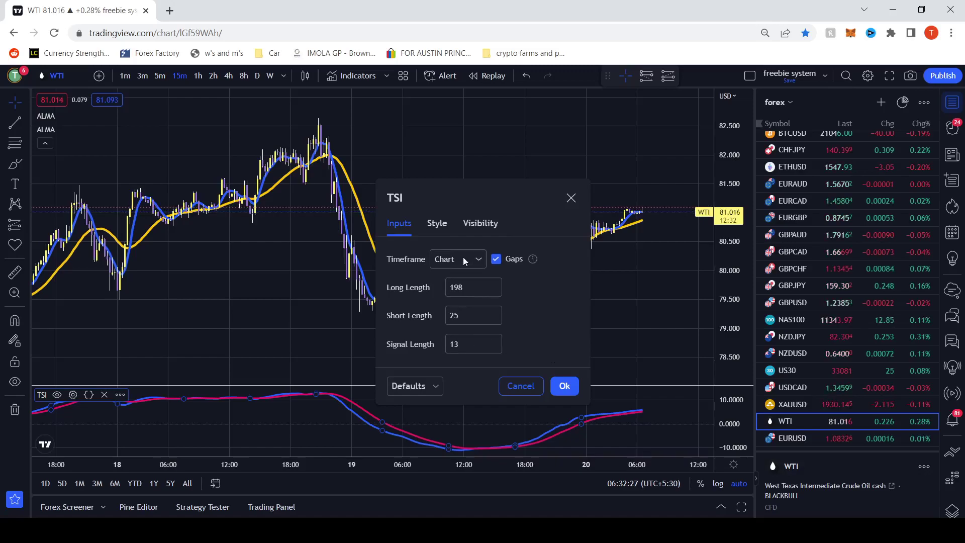
click(564, 386)
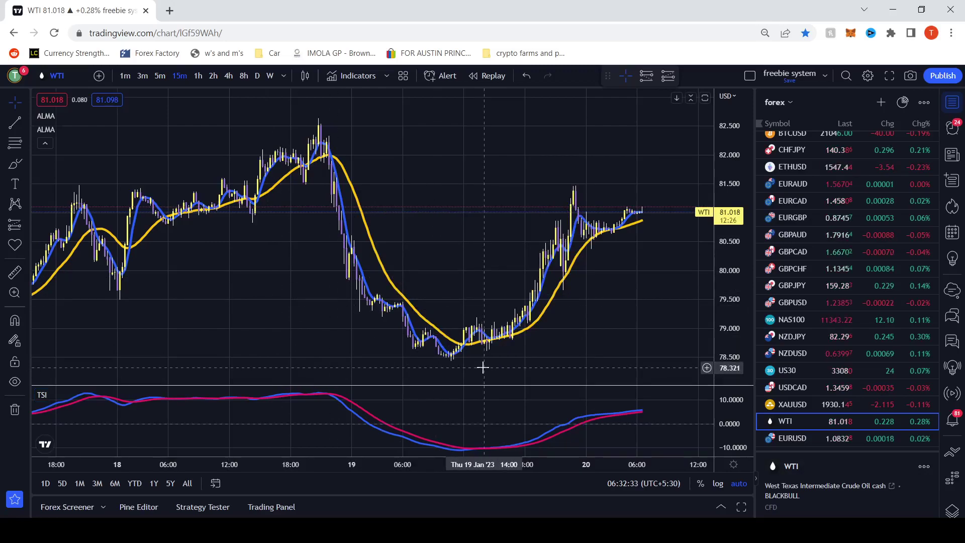
Step: Place a Long Position at about 78.79 on 19 January around 13:30 and set its stop at about 78.38
click(15, 227)
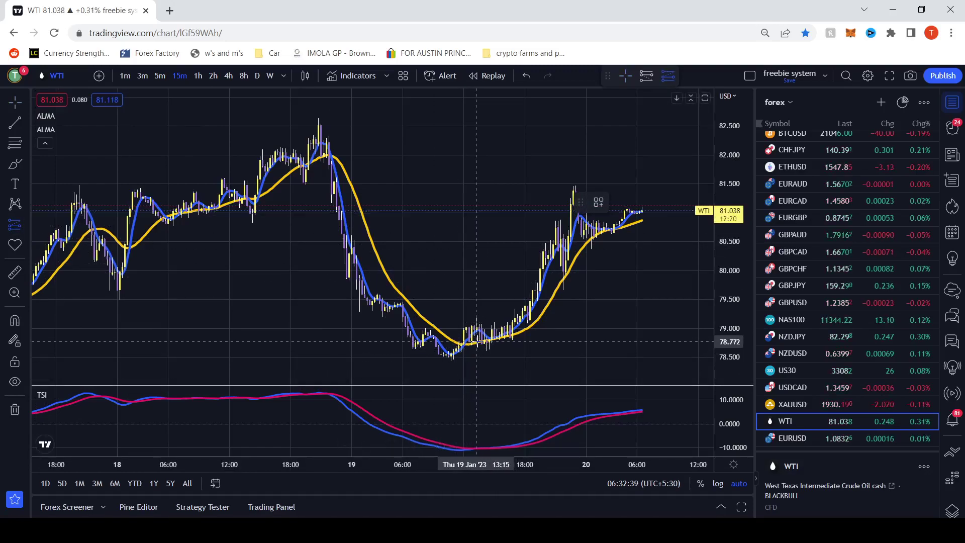
click(479, 341)
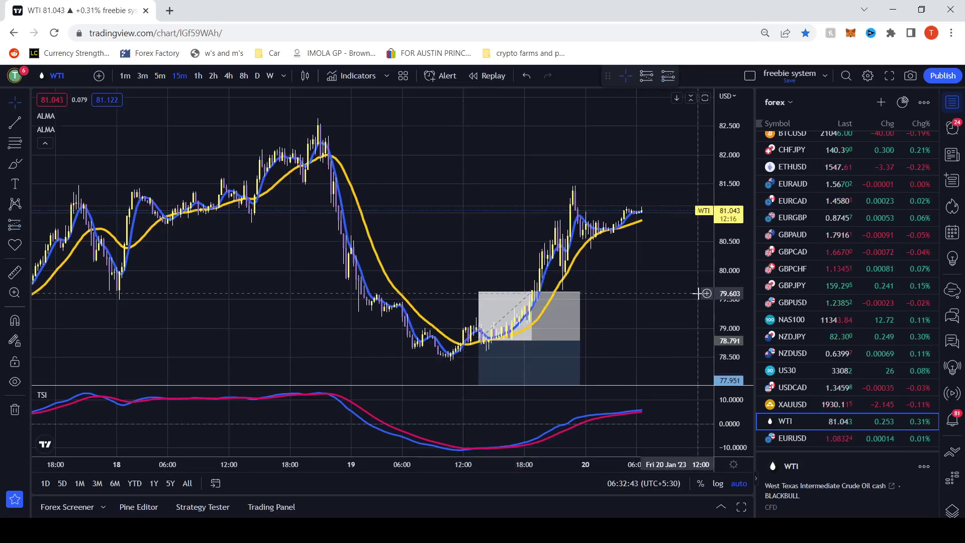
drag(723, 297, 723, 321)
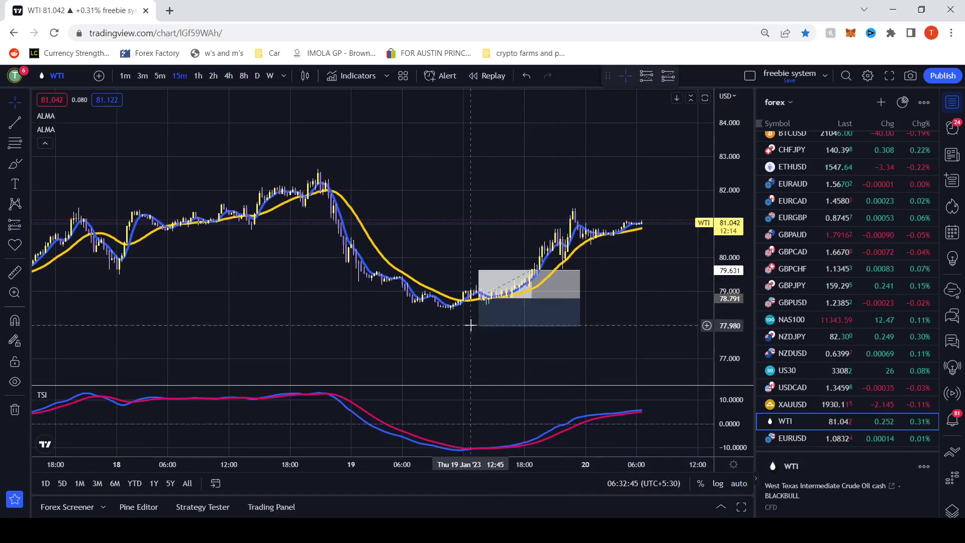
drag(478, 327, 478, 312)
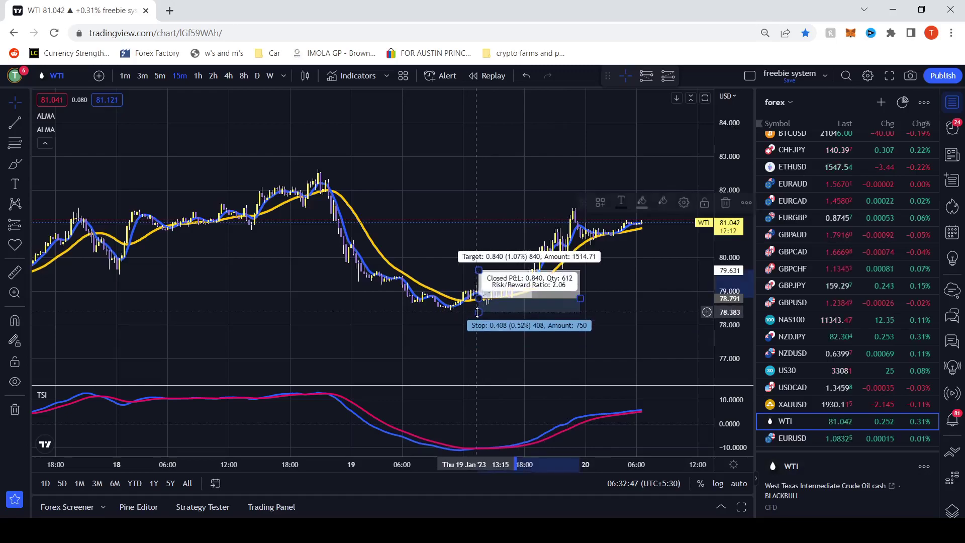
Step: Raise the long position's target to about 81.00 and extend its end to the latest candle
drag(733, 335, 733, 321)
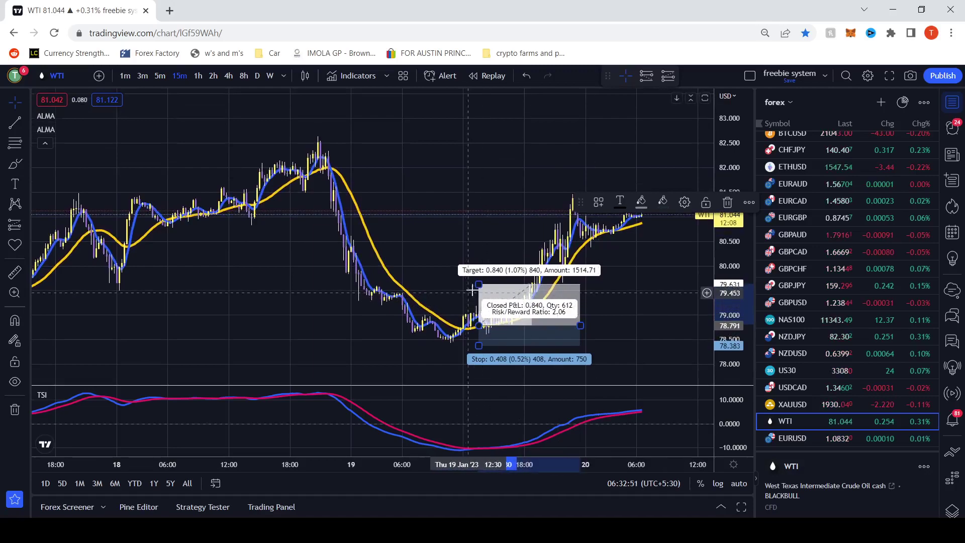
drag(478, 285, 478, 216)
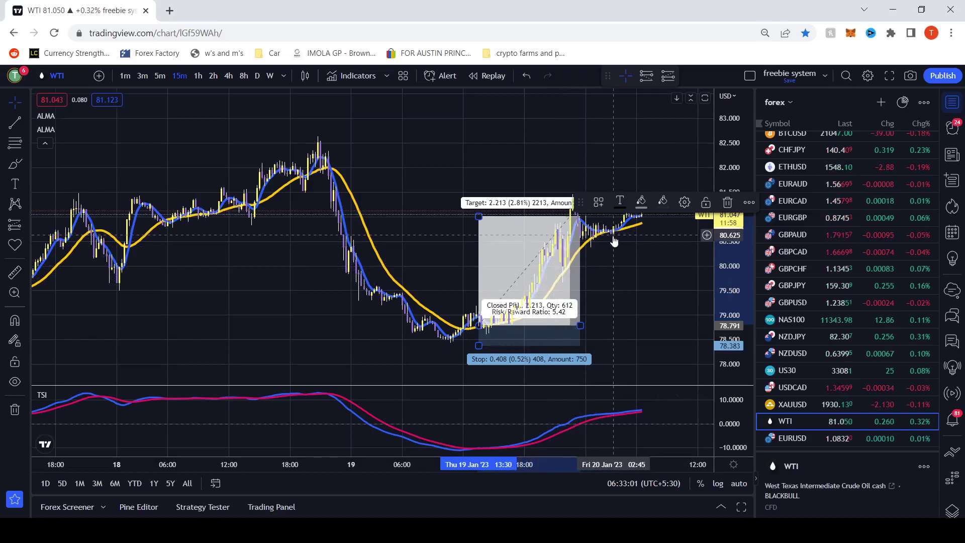
drag(729, 282, 713, 196)
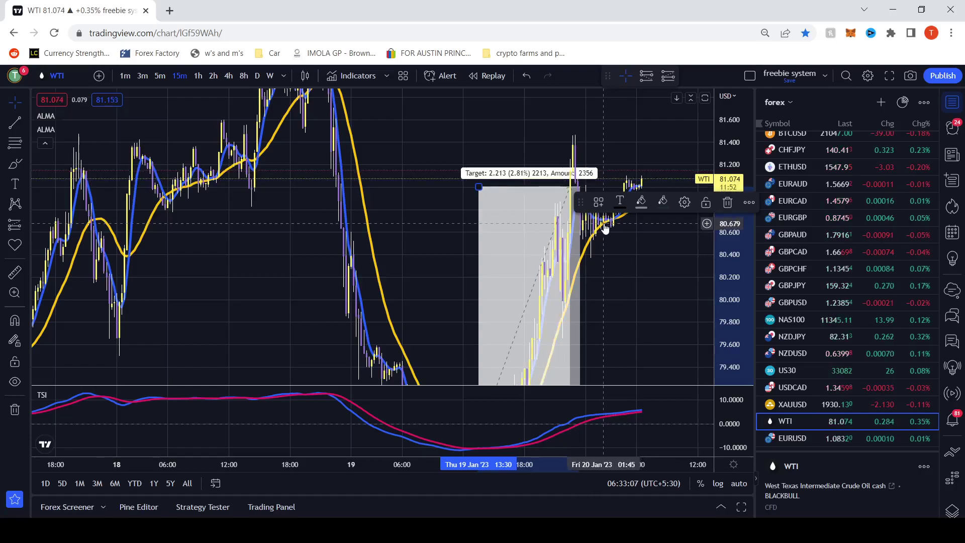
drag(732, 236, 755, 356)
drag(580, 336, 641, 337)
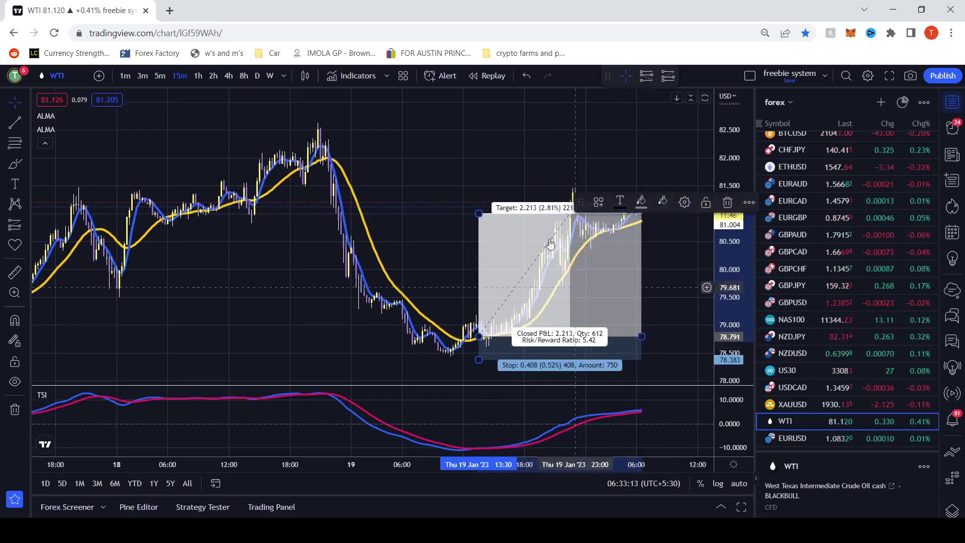
Step: Move the floating drawing toolbar above the chart and raise the long position's target to about 81.93
drag(479, 213, 479, 197)
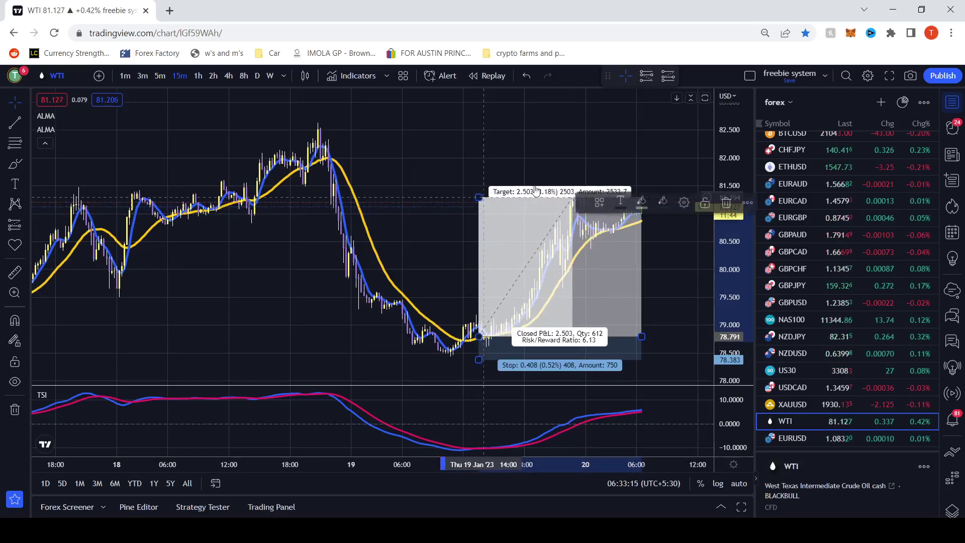
drag(580, 203, 543, 68)
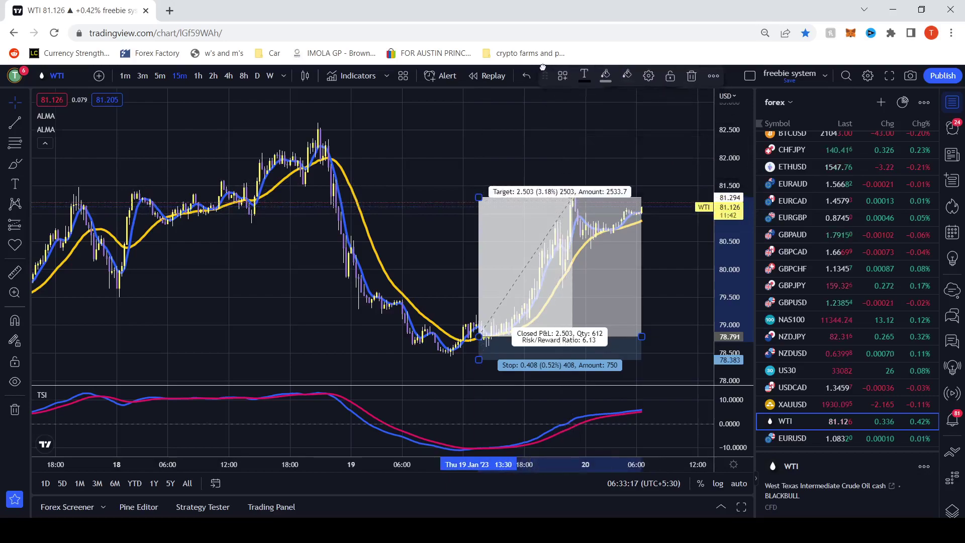
drag(479, 197, 507, 162)
click(392, 195)
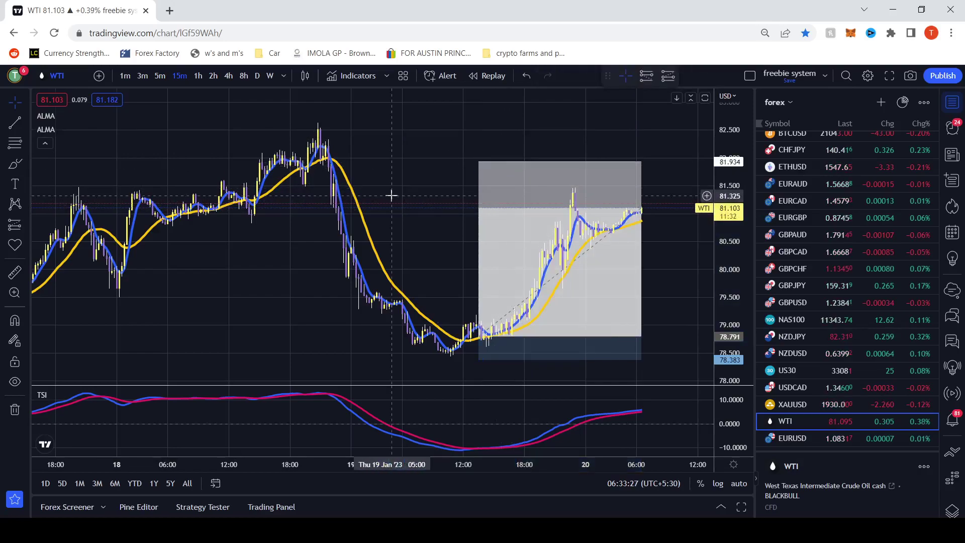
Step: Place a Short Position at about 81.32 on 18 January at 22:15 and set its stop at about 82.37
mouse_move(403, 199)
mouse_down()
mouse_move(459, 215)
mouse_move(475, 204)
mouse_up()
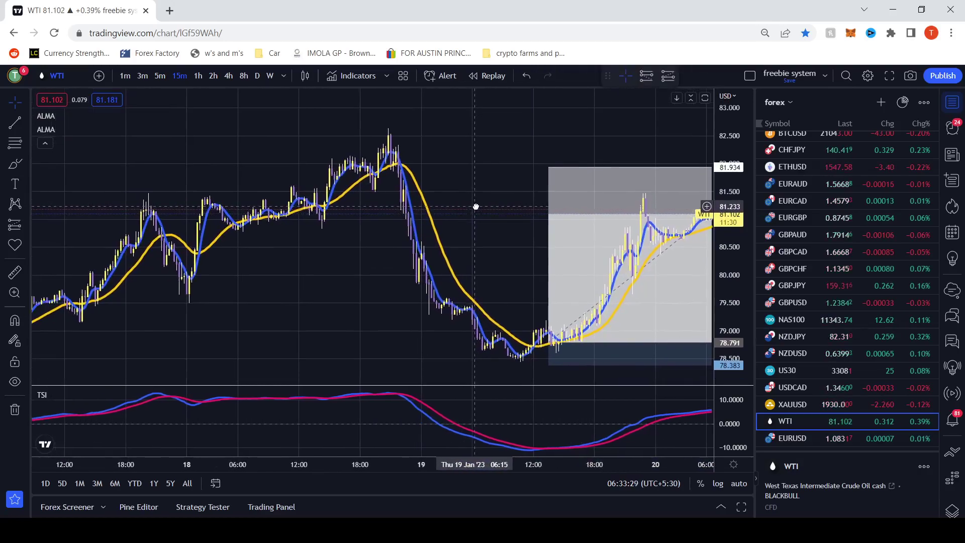
click(26, 225)
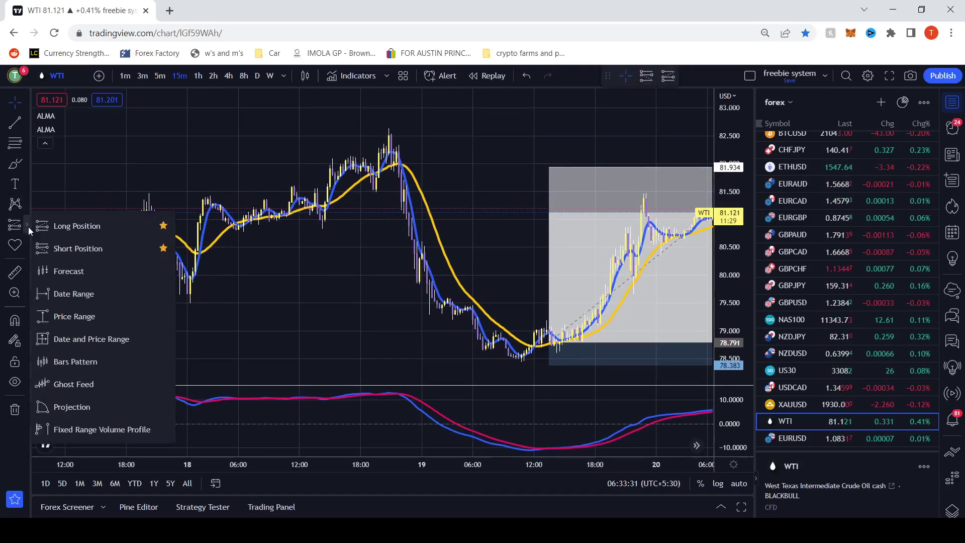
click(52, 250)
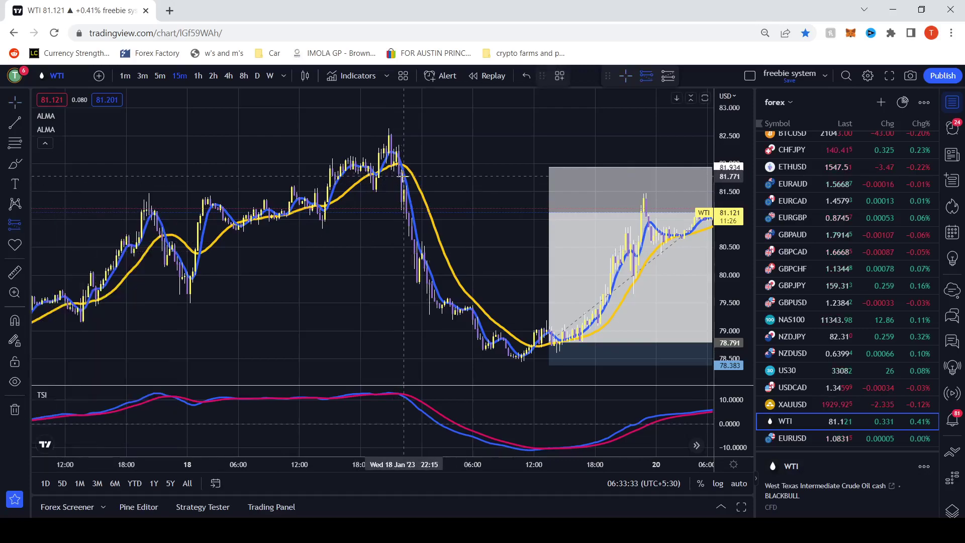
click(403, 202)
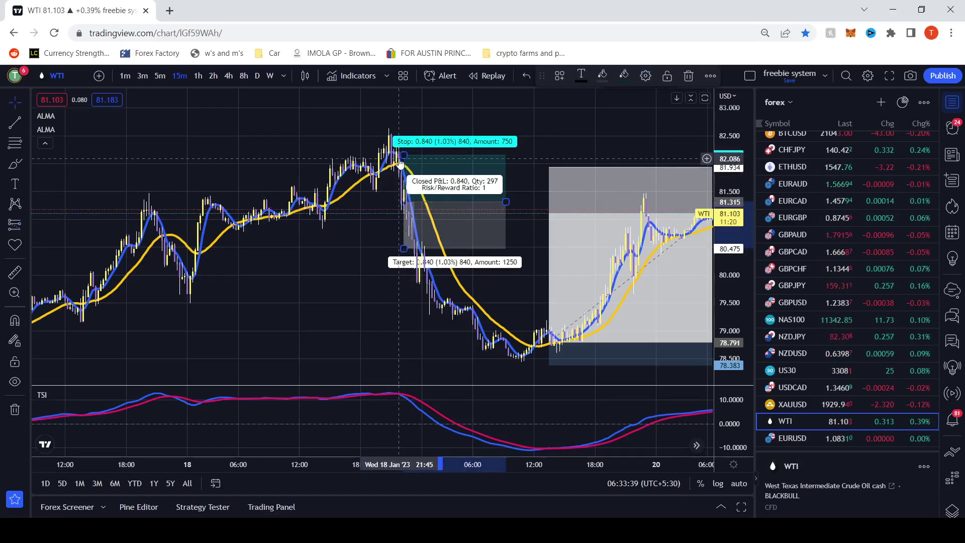
mouse_move(402, 155)
mouse_down()
mouse_move(404, 128)
mouse_move(408, 214)
mouse_move(405, 163)
mouse_up()
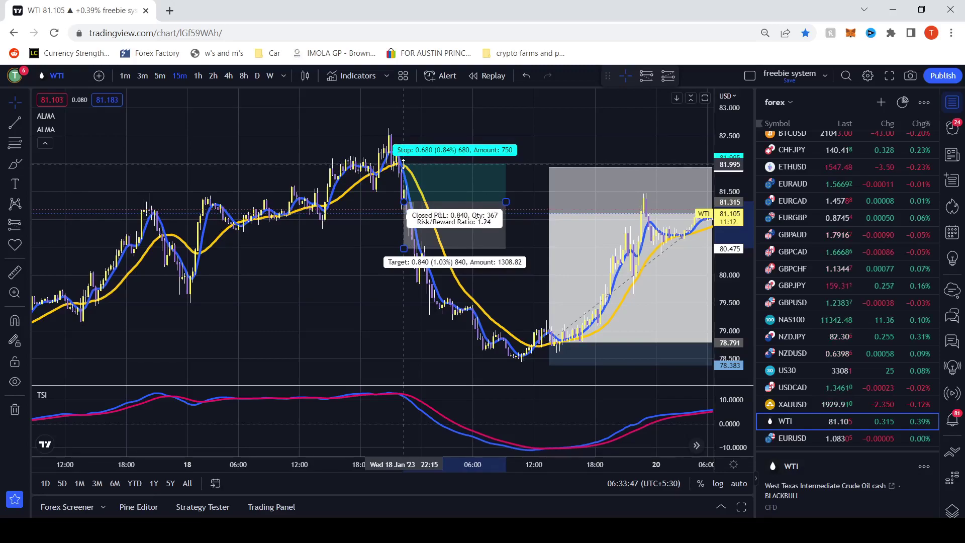
drag(403, 162, 400, 143)
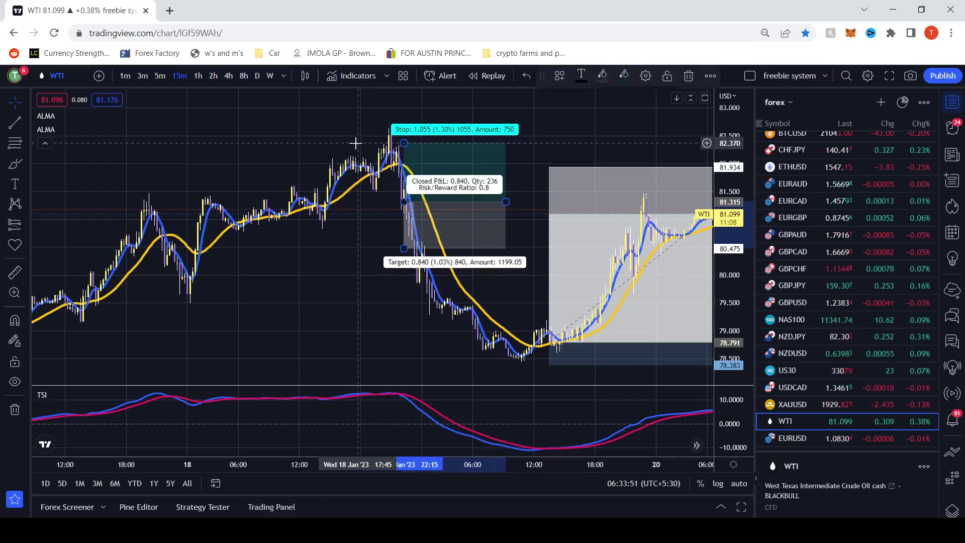
click(388, 125)
Step: Set the short position's target at about 78.92 and extend its end to about 12:00 on 19 January
click(404, 248)
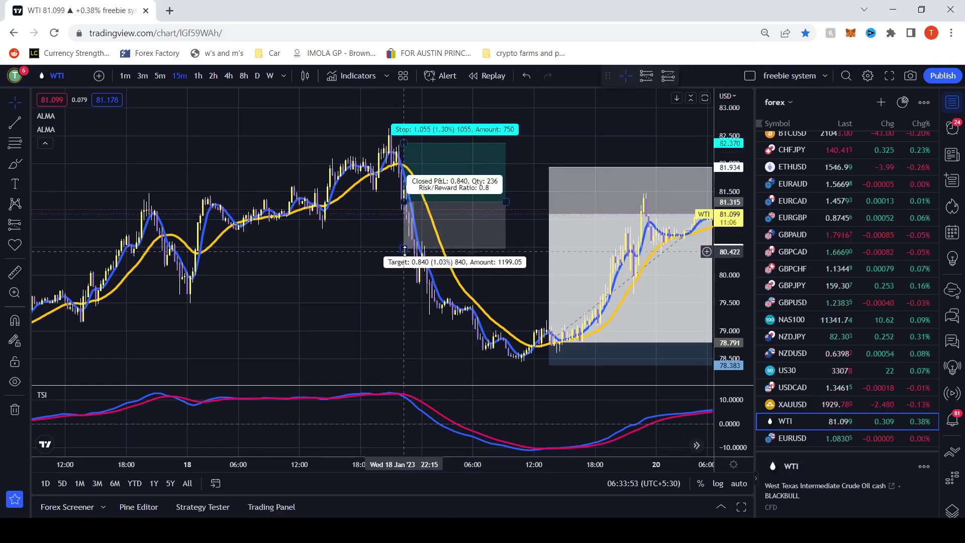
mouse_move(403, 249)
mouse_down()
mouse_move(442, 358)
mouse_move(442, 347)
mouse_up()
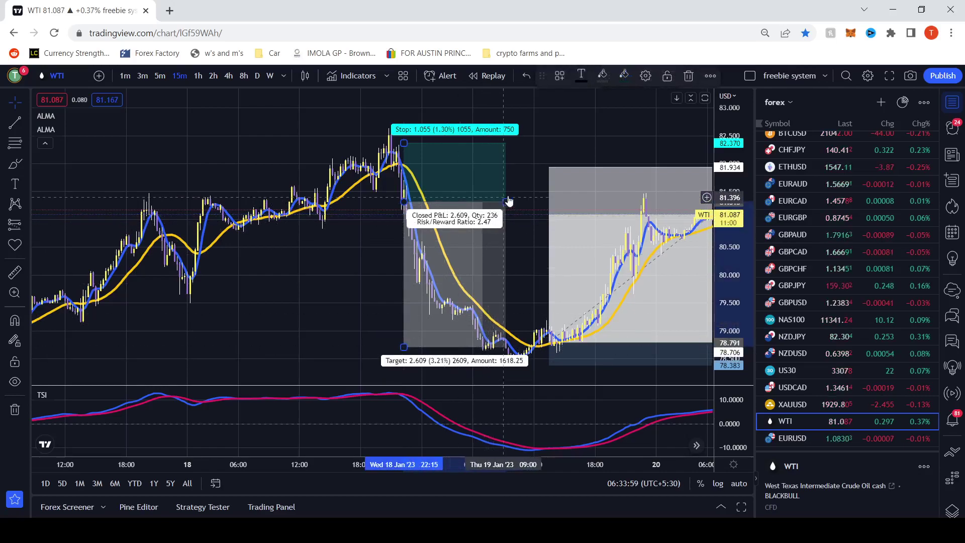
mouse_move(506, 201)
mouse_down()
mouse_move(545, 205)
mouse_move(536, 205)
mouse_up()
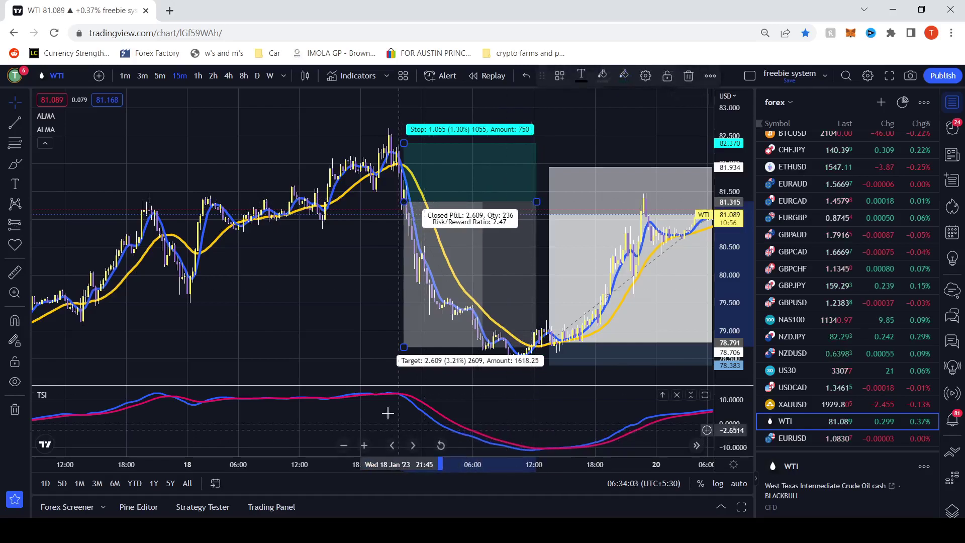
mouse_move(403, 347)
mouse_down()
mouse_move(387, 325)
mouse_move(328, 320)
mouse_move(409, 330)
mouse_up()
click(445, 400)
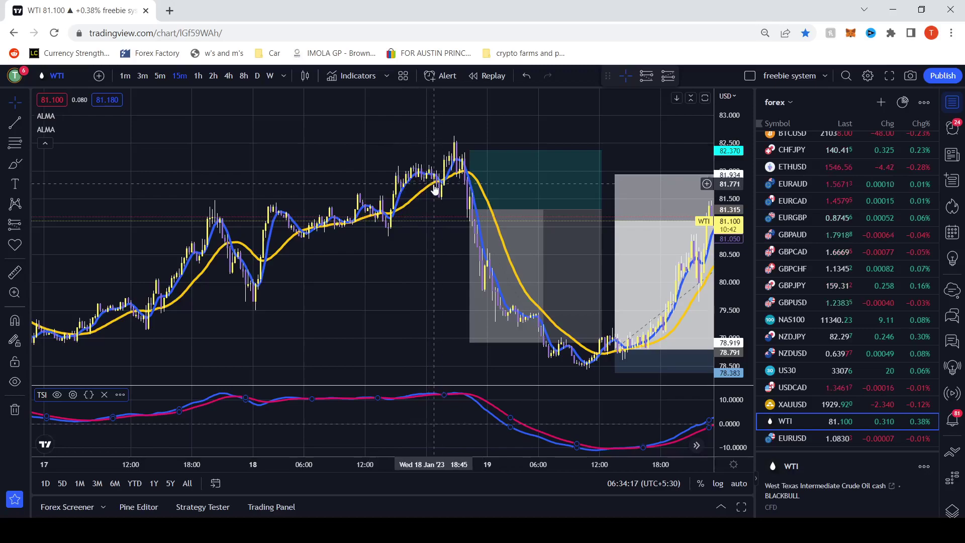
Step: Examine how the ALMA lines and the TSI lines cross during the price swings before and around the two marked trades
drag(377, 314, 419, 319)
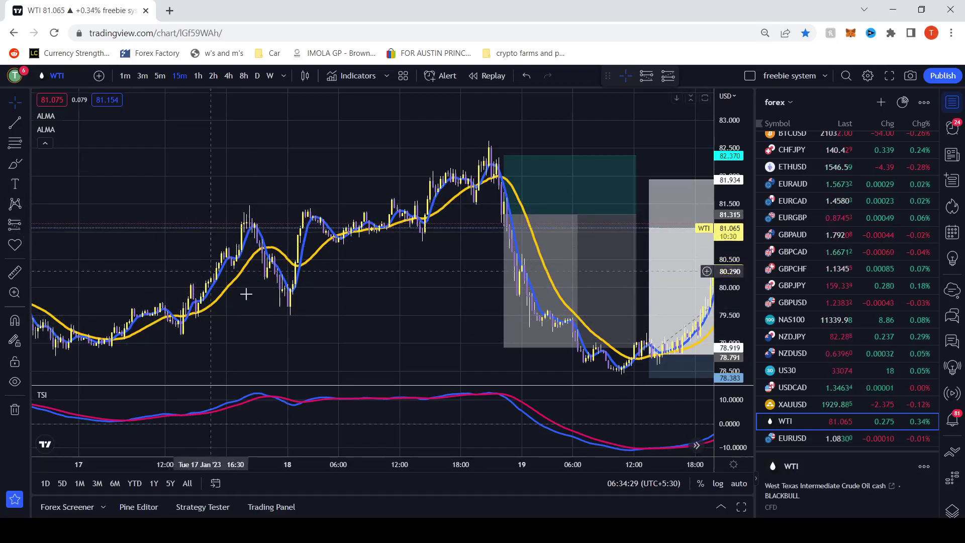
scroll(185, 251, right, 5)
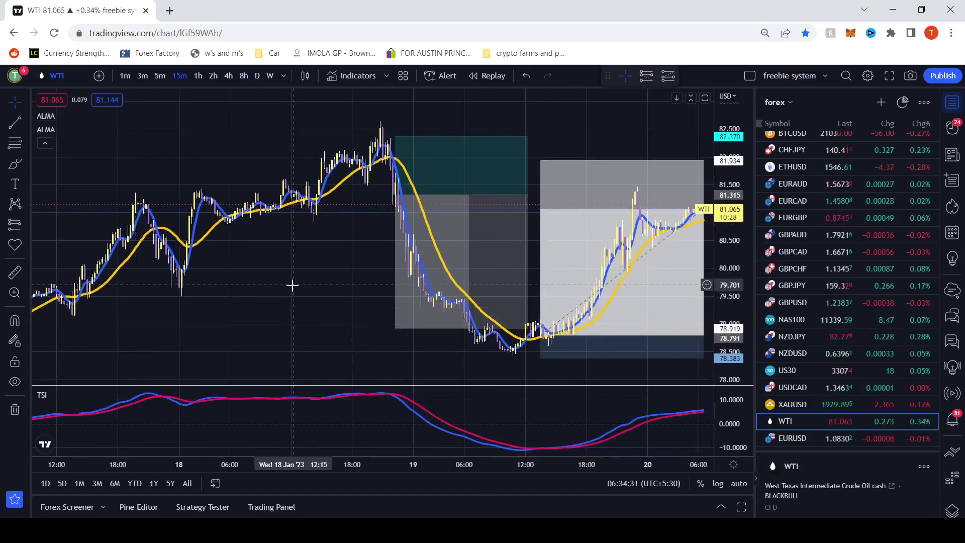
drag(291, 282, 358, 308)
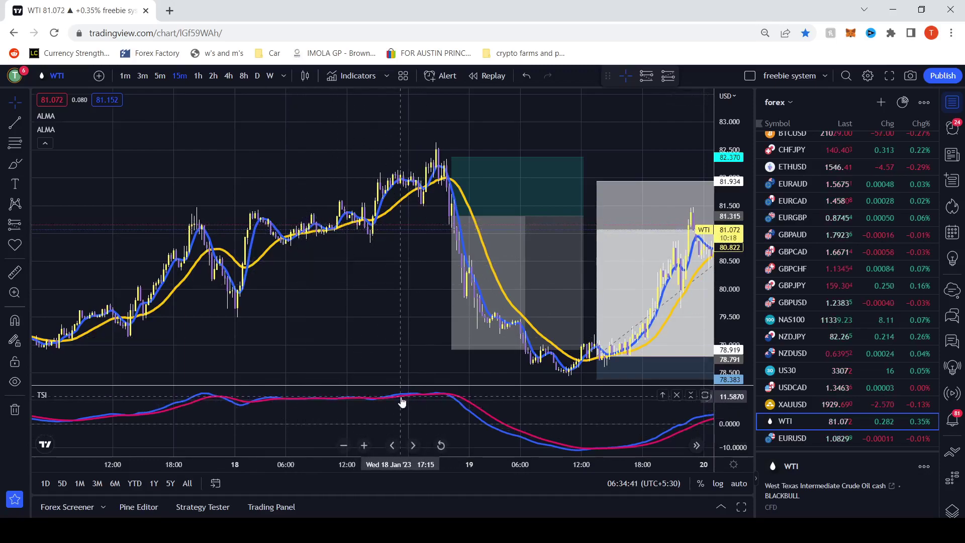
drag(325, 321, 482, 316)
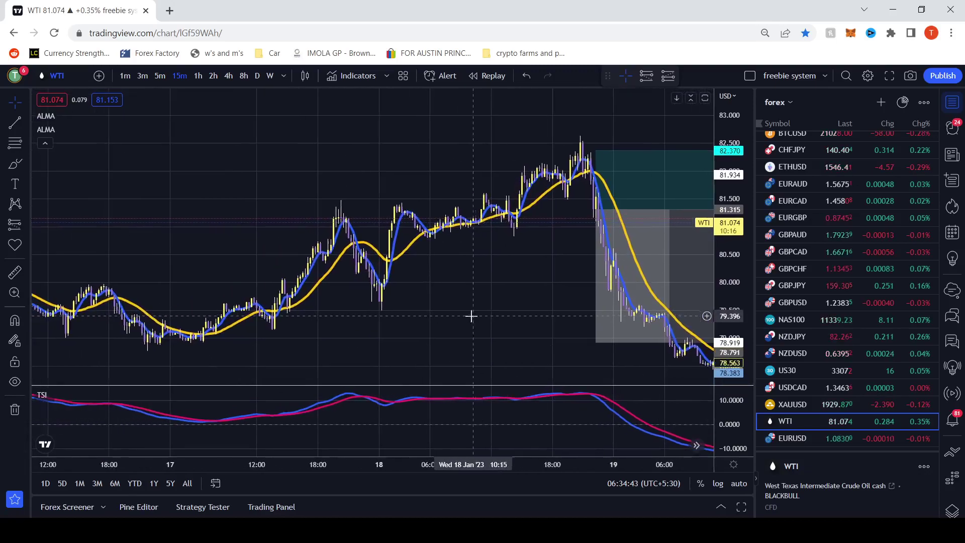
drag(303, 328, 409, 330)
drag(520, 329, 287, 295)
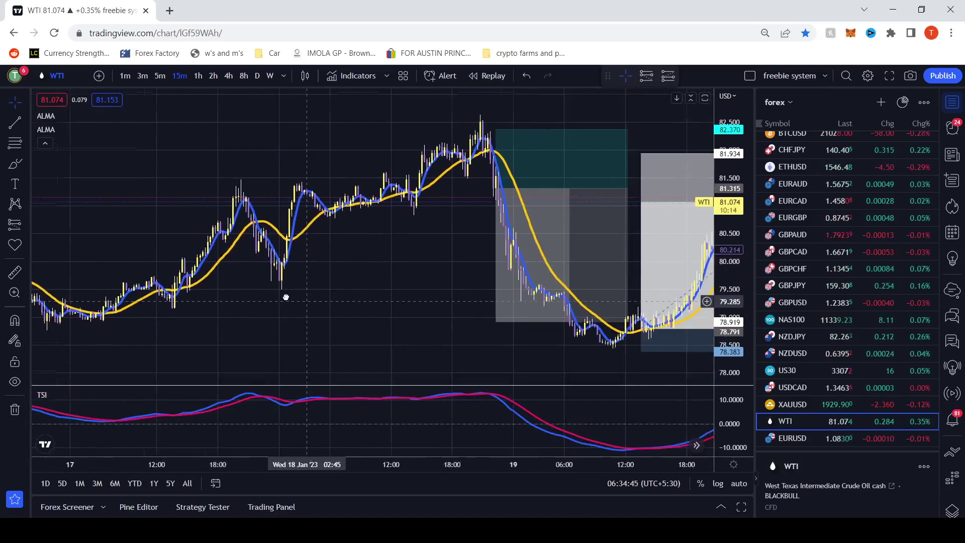
drag(421, 309, 308, 311)
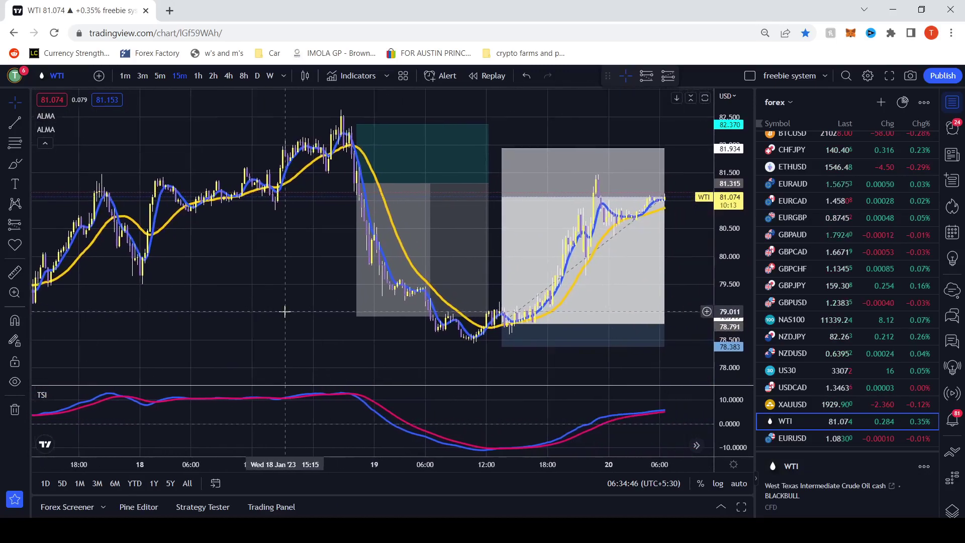
Step: Switch the chart to the 3-minute timeframe and delete the long position drawing
click(148, 76)
click(443, 227)
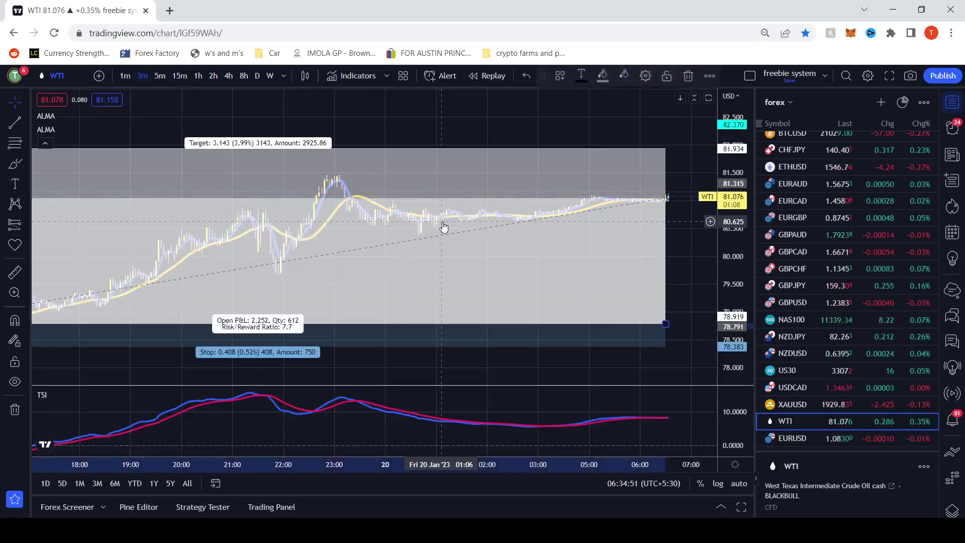
click(688, 76)
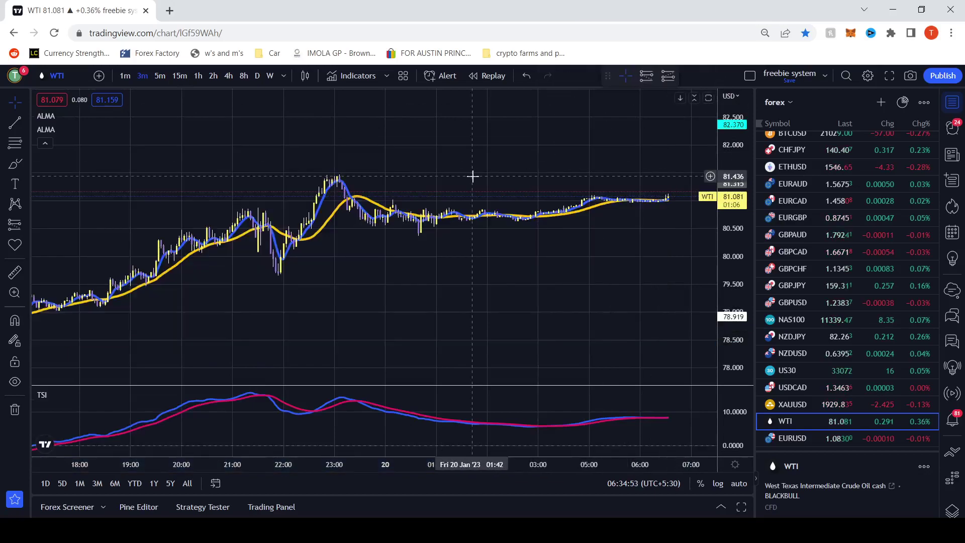
Step: Delete the short position drawing from the 3-minute chart and bring the latest candles back into view
scroll(473, 176, down, 2)
scroll(473, 176, down, 3)
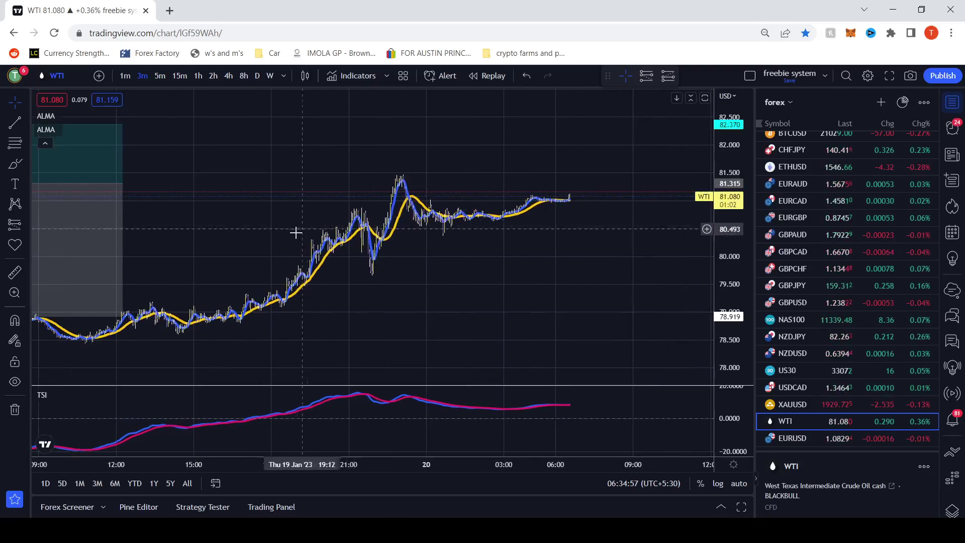
click(48, 236)
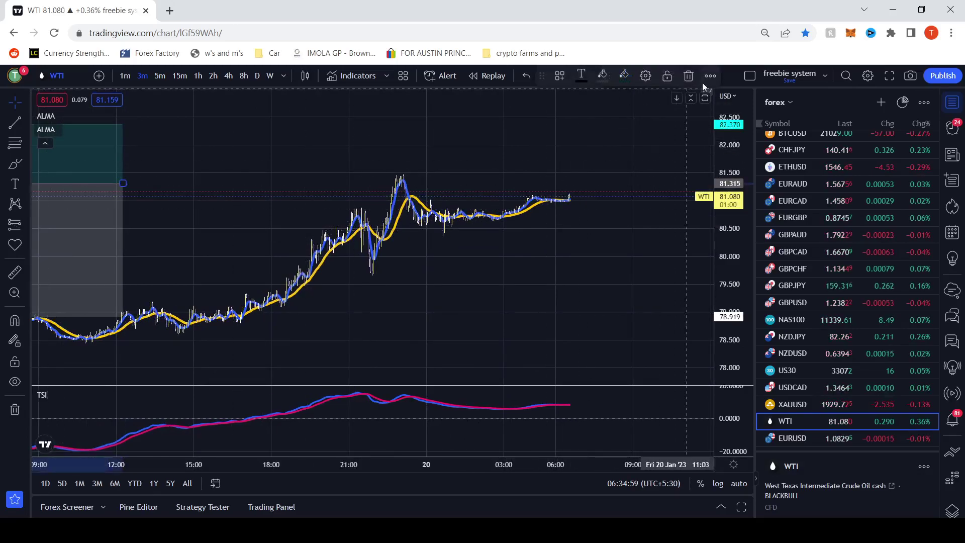
key(Delete)
scroll(444, 316, left, 5)
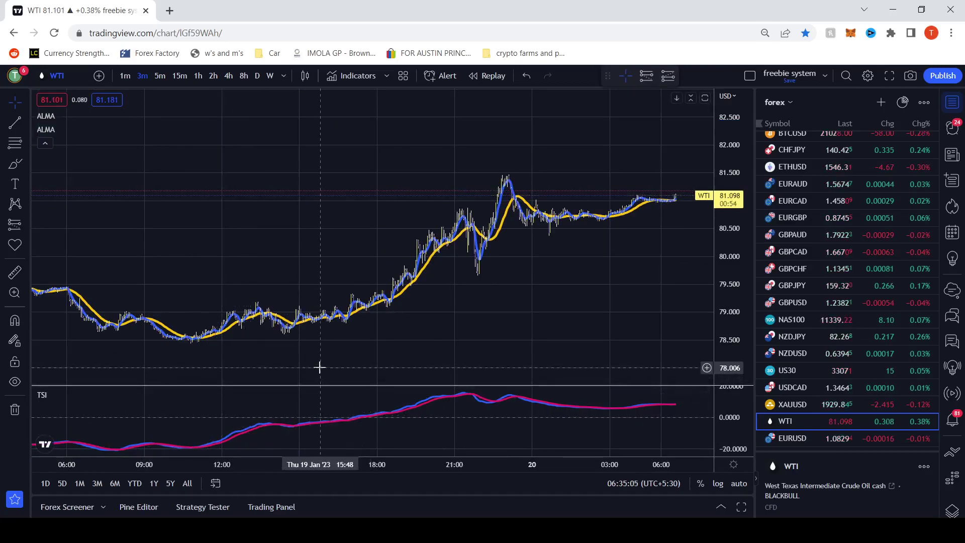
Step: Switch the chart to the 5-minute timeframe, continue to the 2-hour timeframe and auto-fit the price scale
click(160, 76)
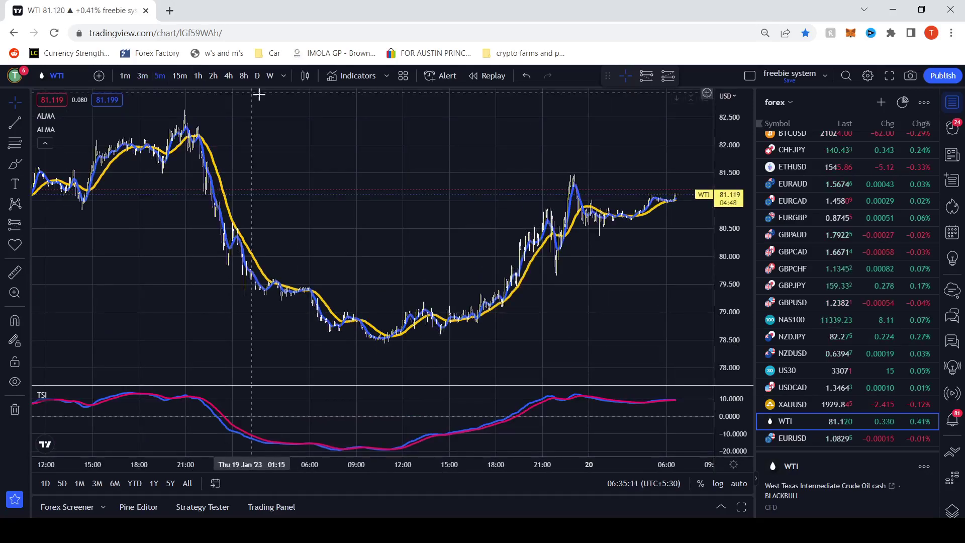
click(214, 76)
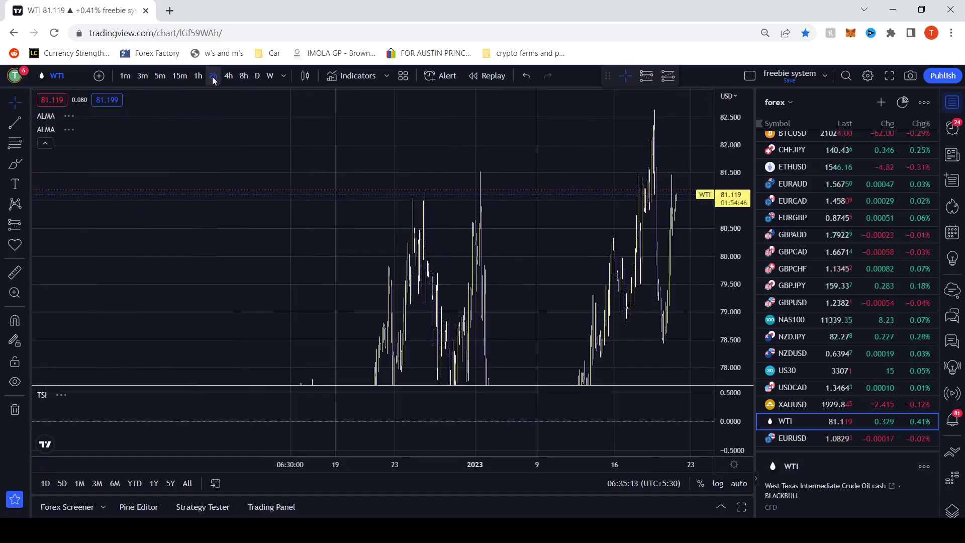
double_click(728, 202)
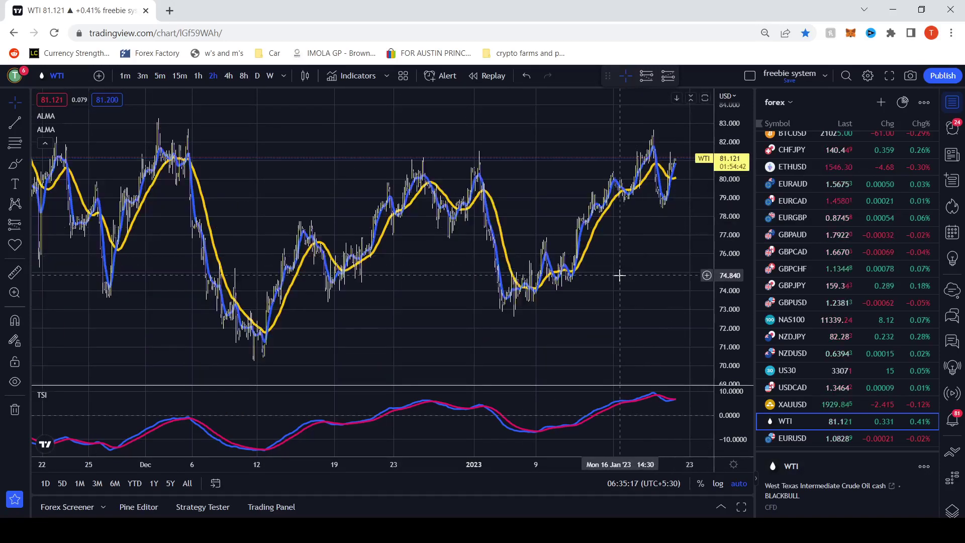
Step: Place a Long Position at about 75.87 on 11 January at 16:30, where the ALMA lines cross upward
scroll(614, 287, right, 3)
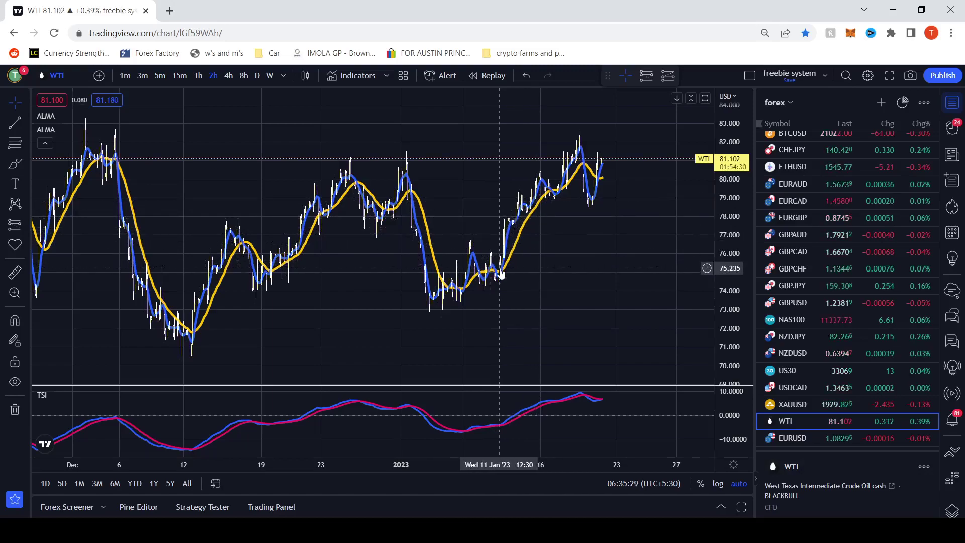
scroll(619, 287, up, 2)
scroll(621, 287, up, 4)
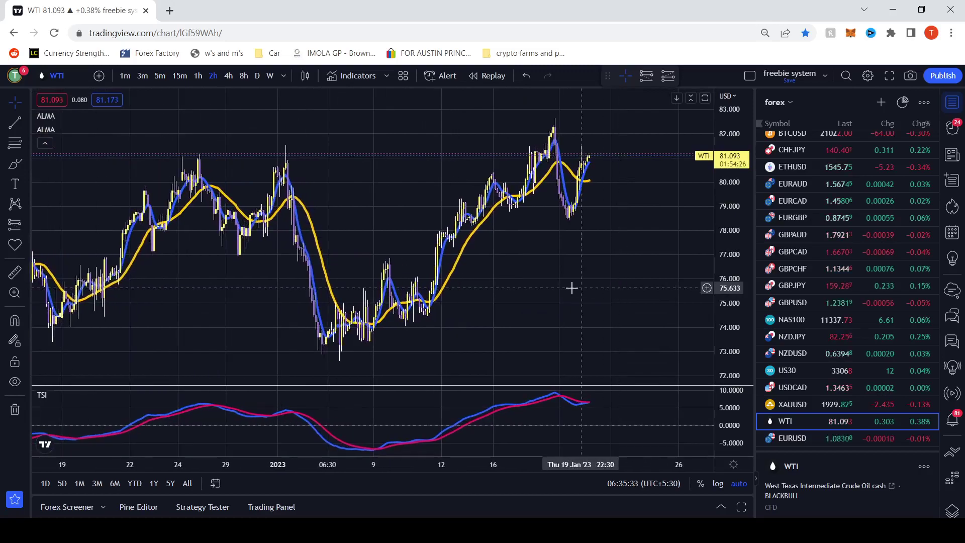
click(25, 228)
click(85, 232)
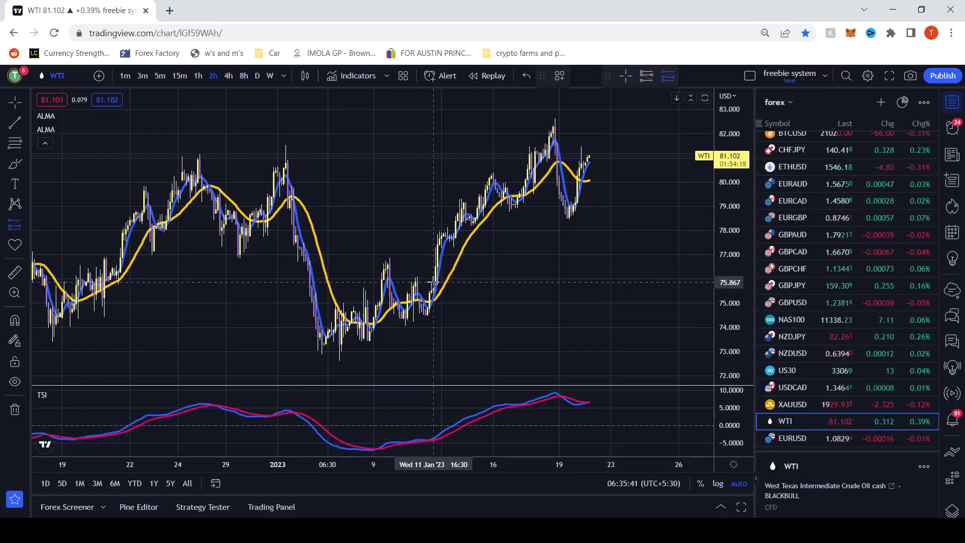
click(434, 282)
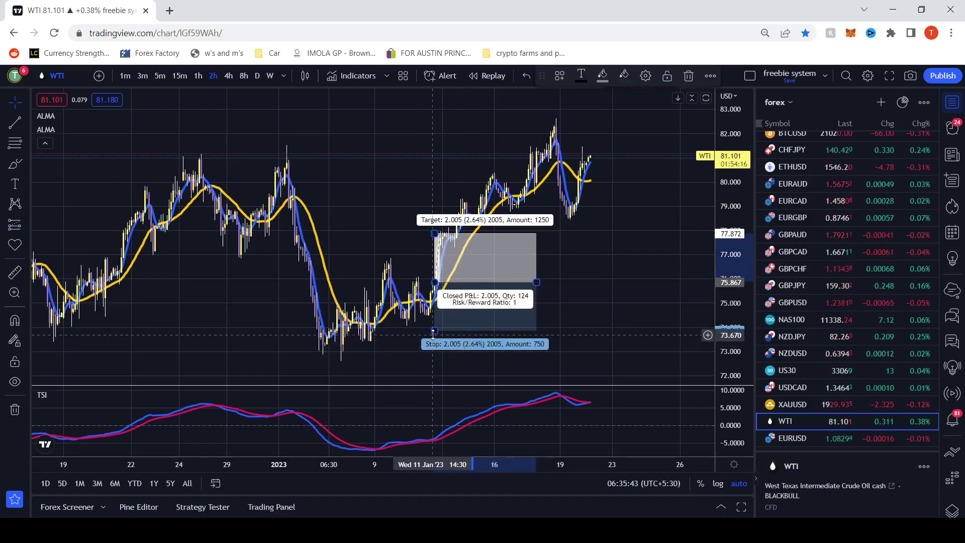
Step: Set the long position's stop at about 74.42 and its target at about 79.30
drag(437, 331, 436, 317)
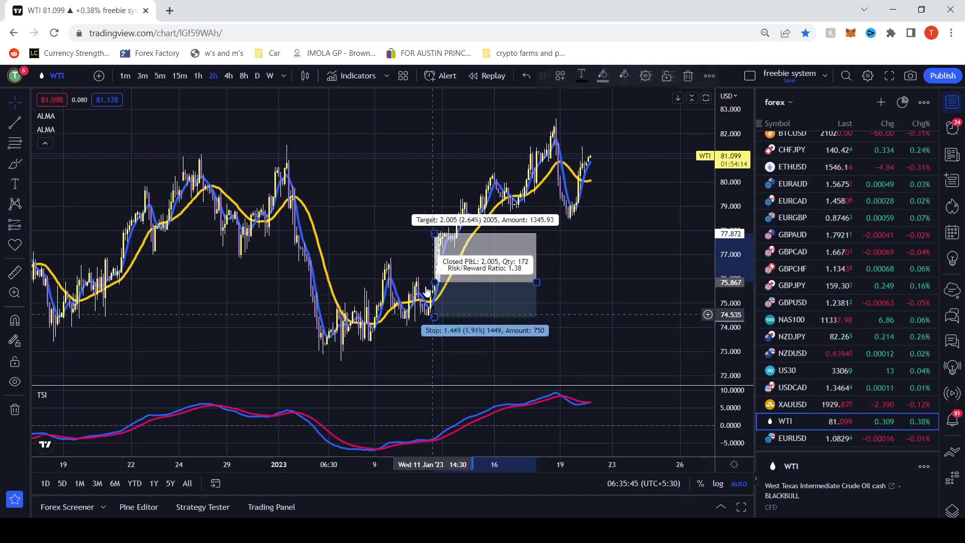
drag(435, 234, 430, 199)
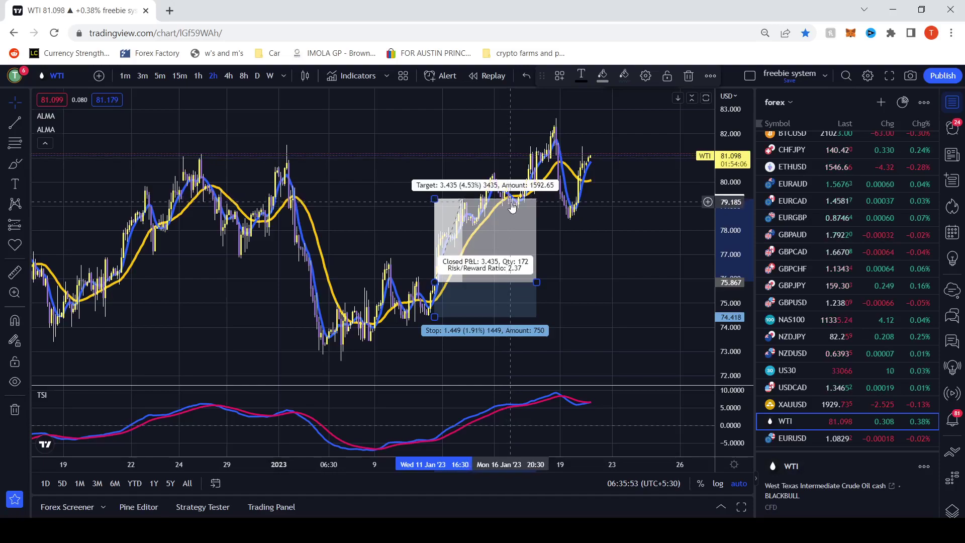
click(571, 257)
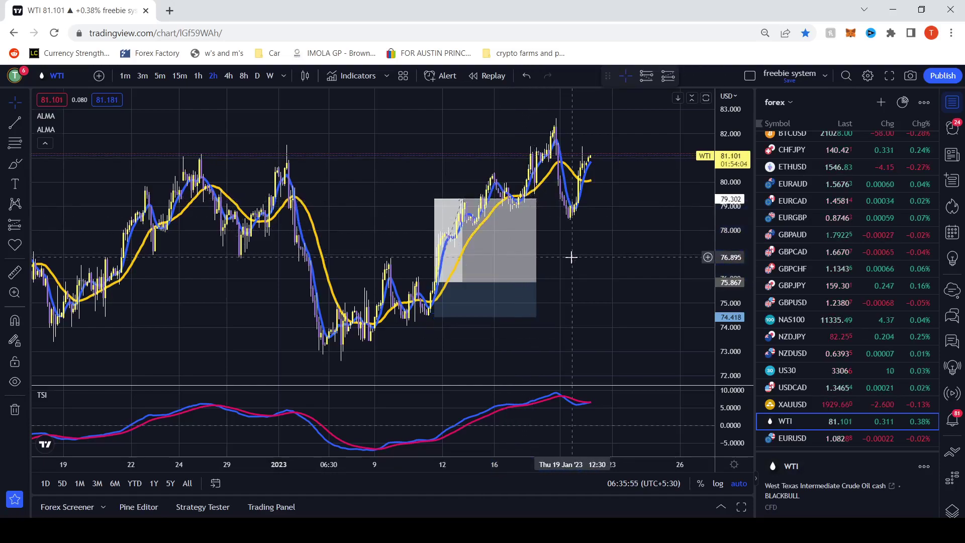
Step: Examine how the ALMA lines and the TSI lines cross during the 2-hour price swings around and before the marked long trade
drag(571, 257, 600, 259)
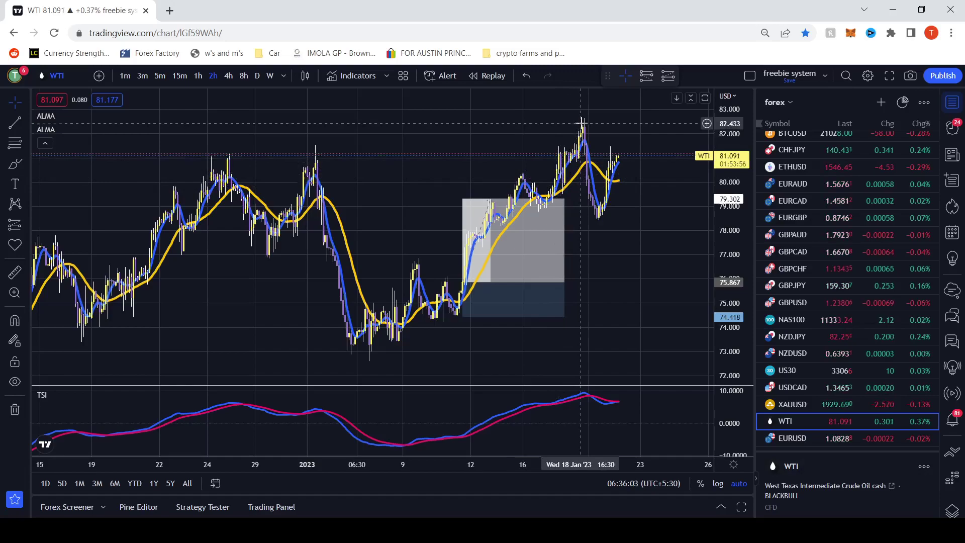
click(536, 285)
click(605, 301)
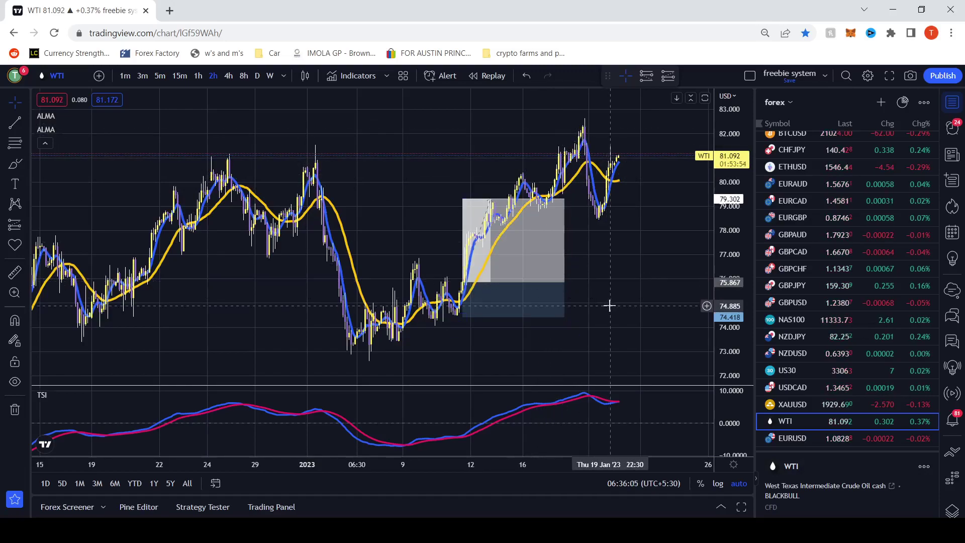
drag(610, 304, 638, 308)
drag(381, 336, 424, 339)
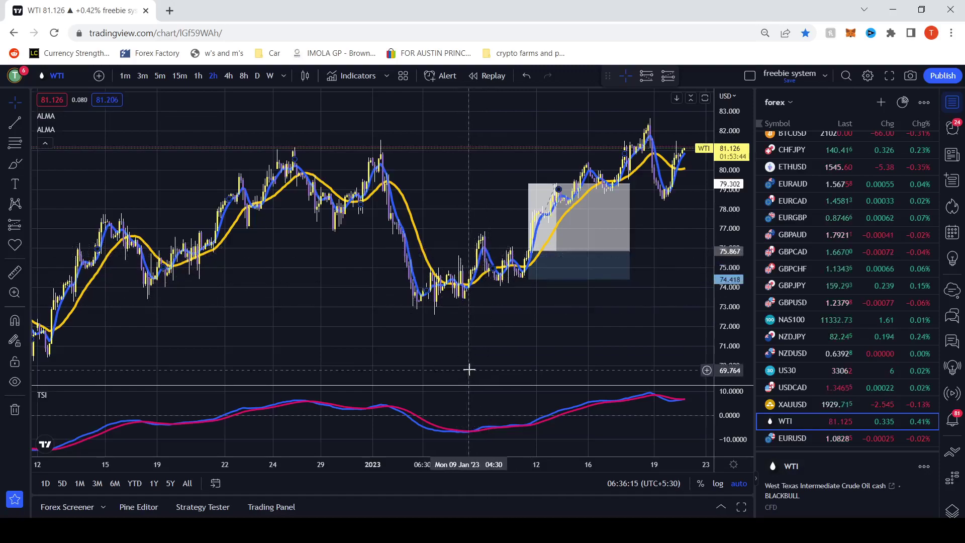
drag(379, 254, 414, 185)
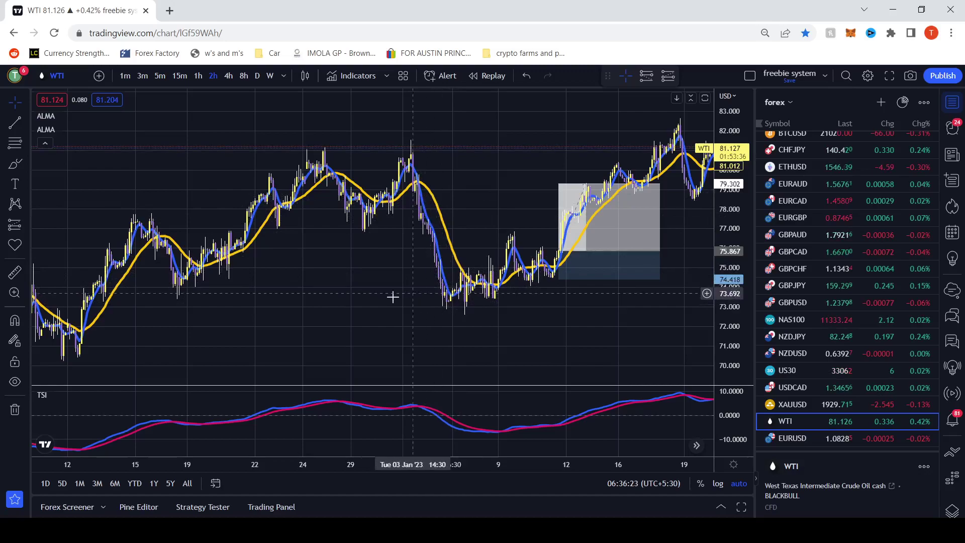
drag(360, 300, 371, 301)
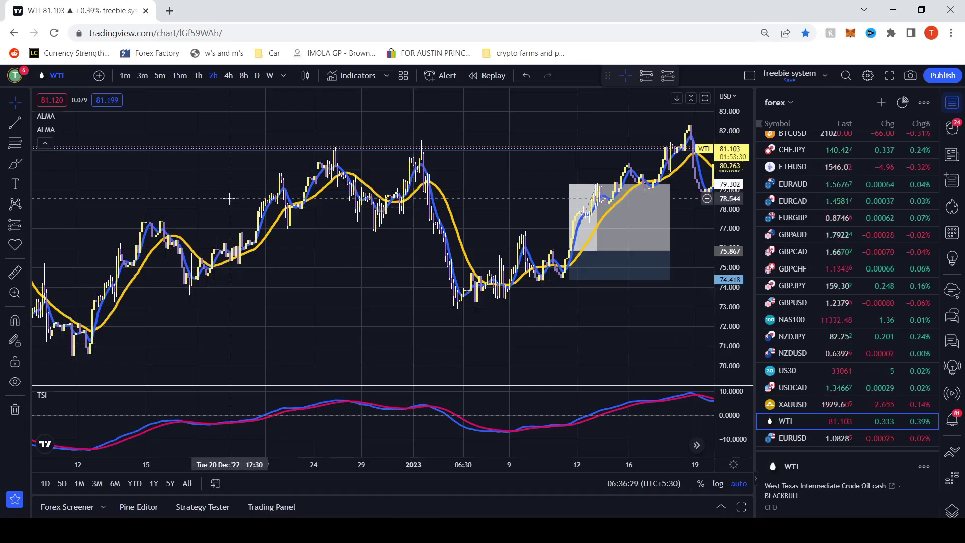
Step: Switch the chart to the daily timeframe and bring the most recent candles into view
click(257, 76)
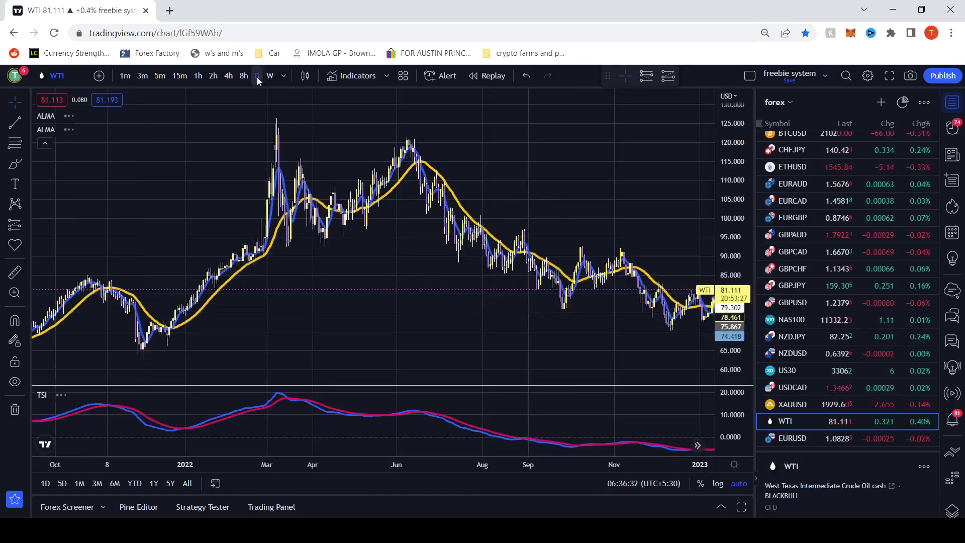
scroll(500, 318, right, 5)
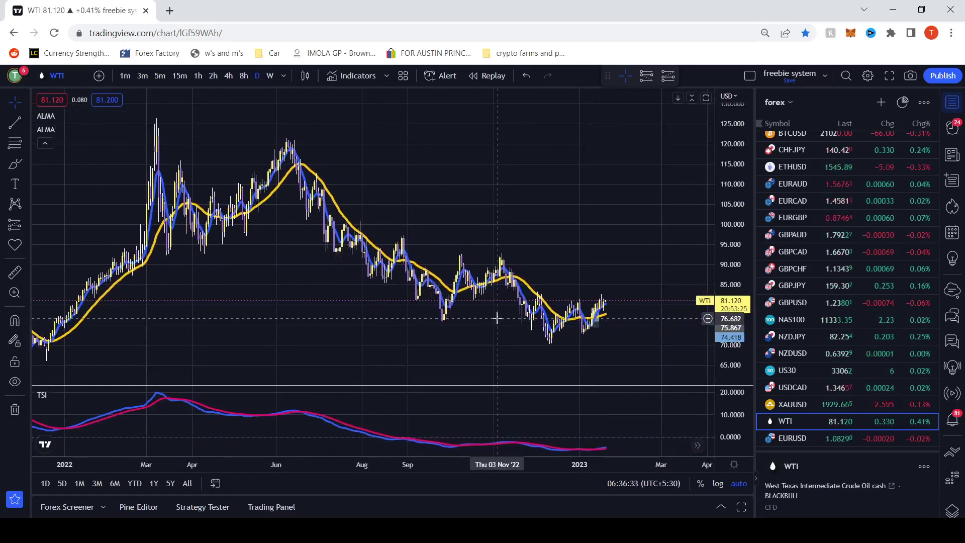